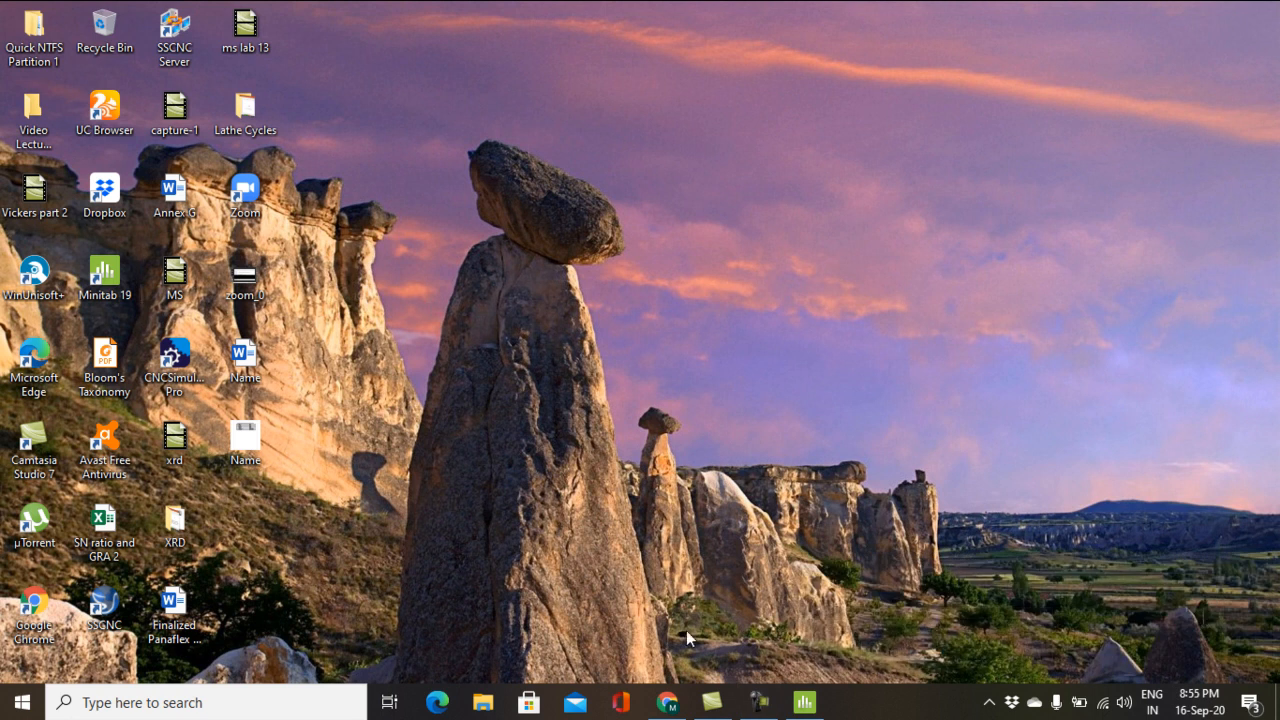
Switch to Minitab and set up a new Taguchi design as a 3-level design with 4 factors.
left_click(808, 700)
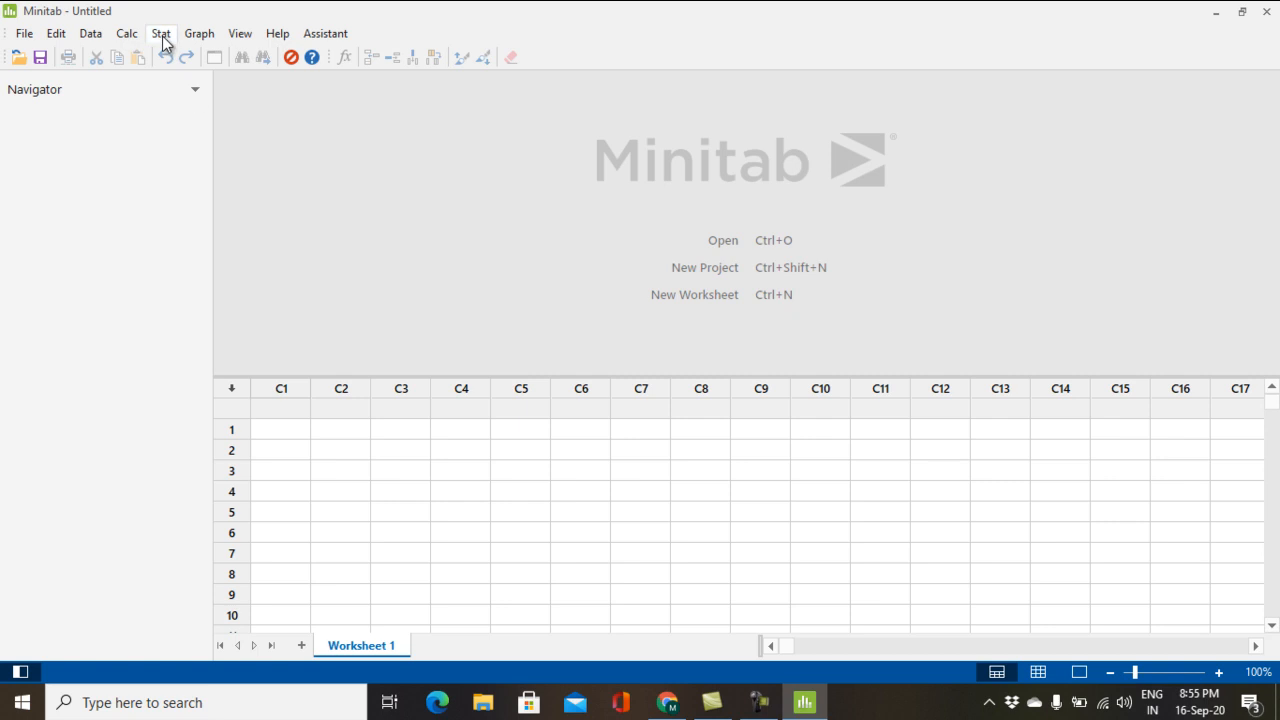
left_click(163, 40)
mouse_move(207, 116)
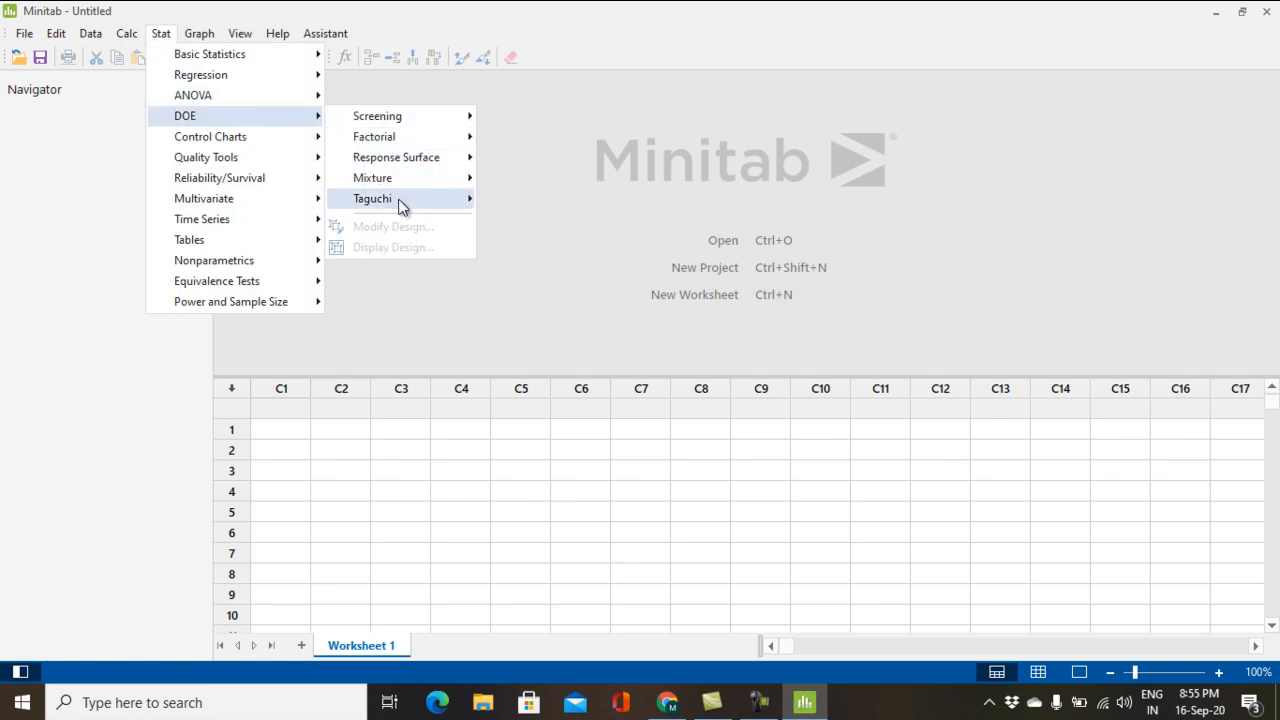
mouse_move(401, 206)
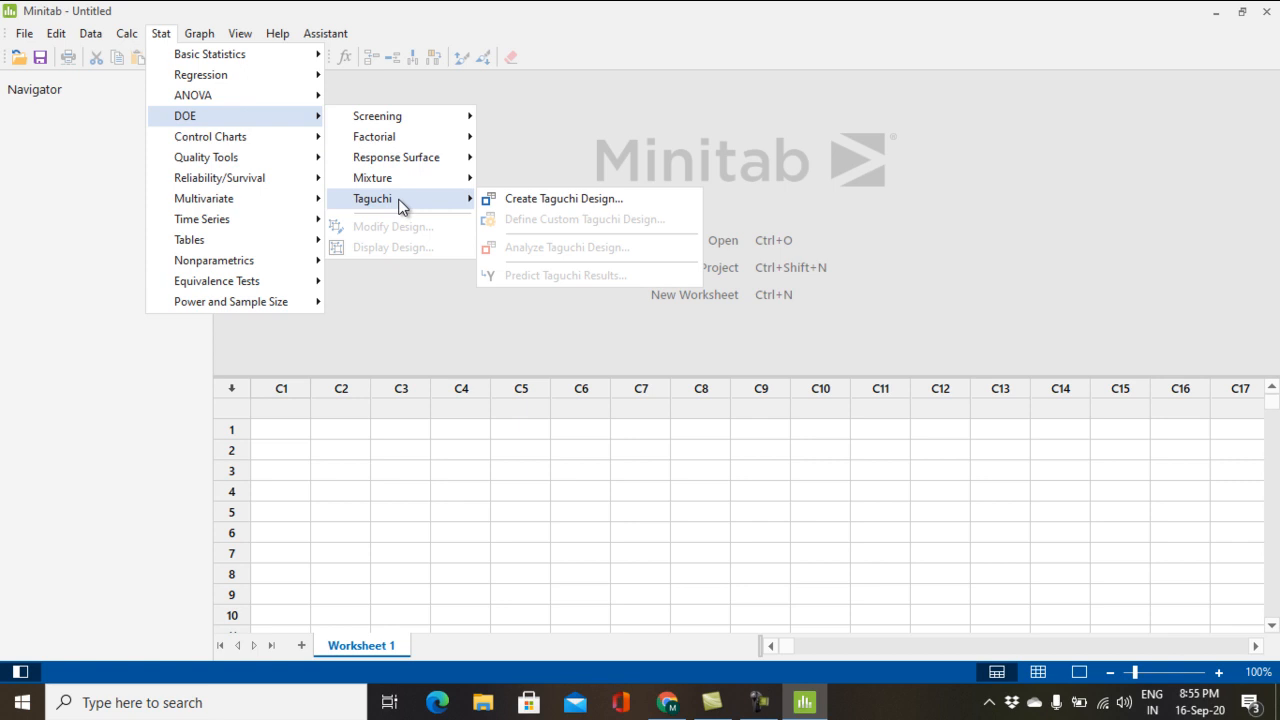
left_click(579, 198)
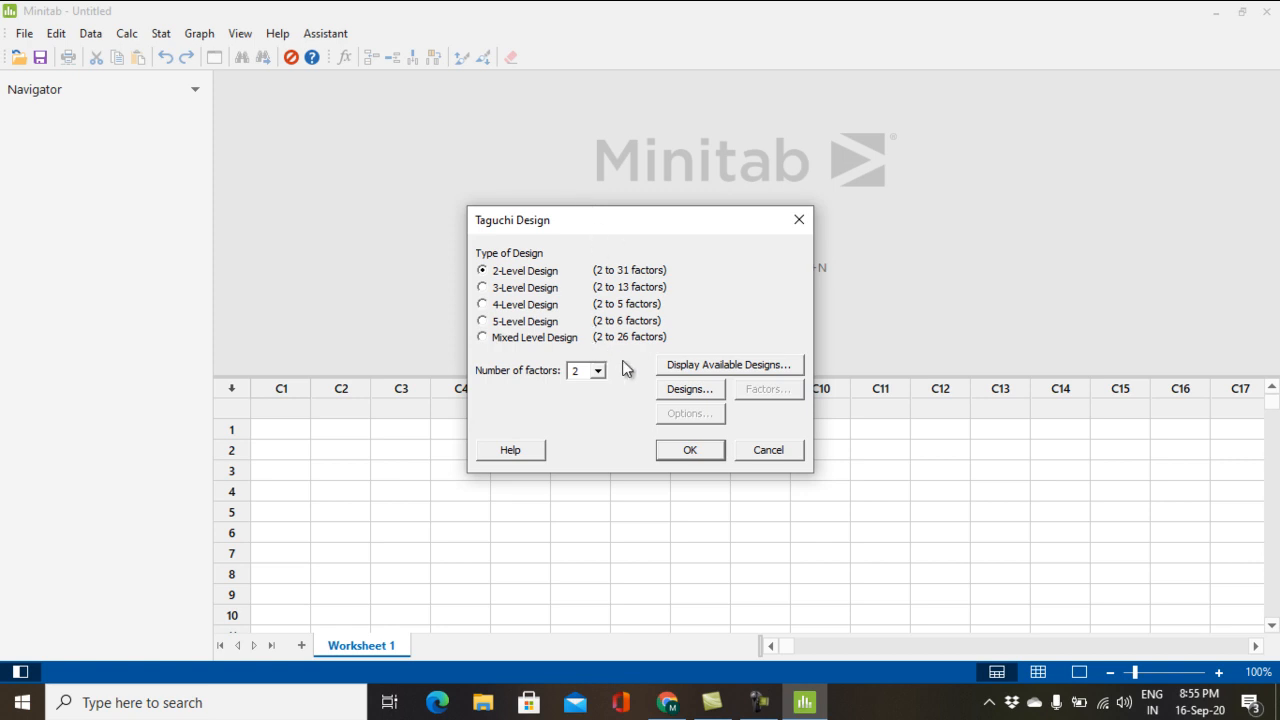
left_click(598, 371)
left_click(585, 418)
left_click(483, 287)
Review the available single-level Taguchi designs, and choose the L9 (3^4) array for the design.
left_click(766, 367)
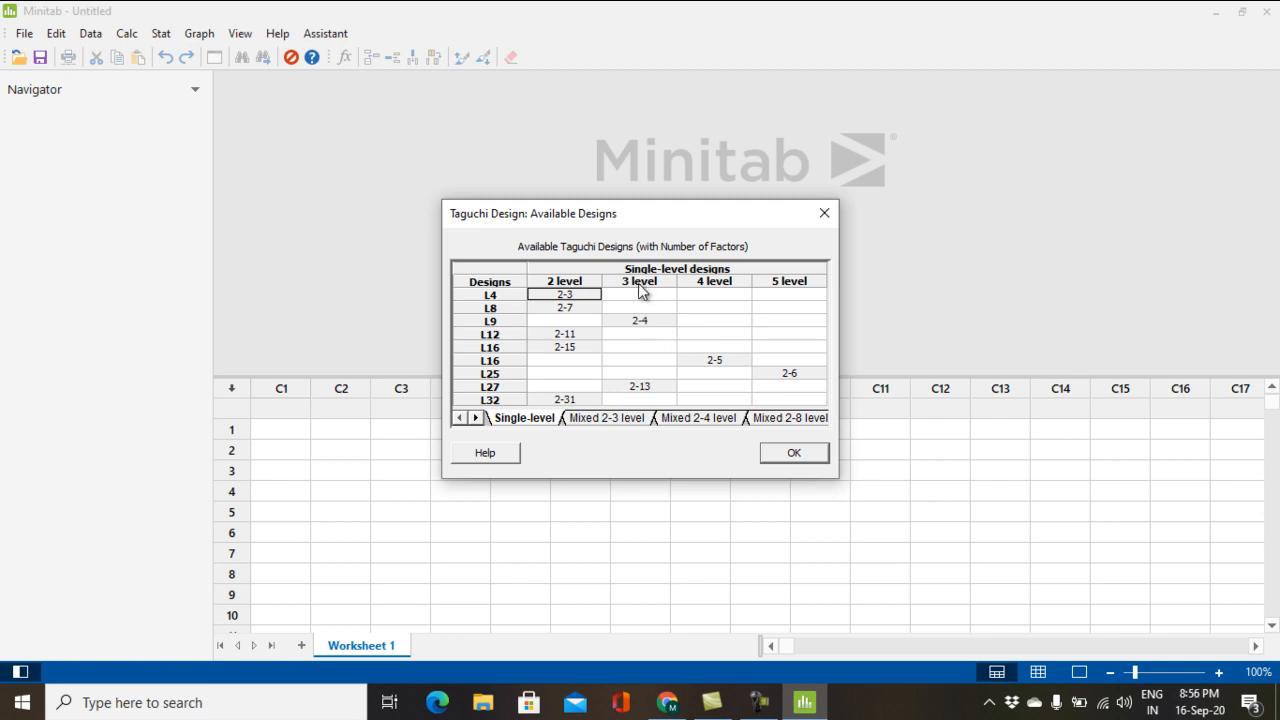
left_click(796, 454)
left_click(690, 390)
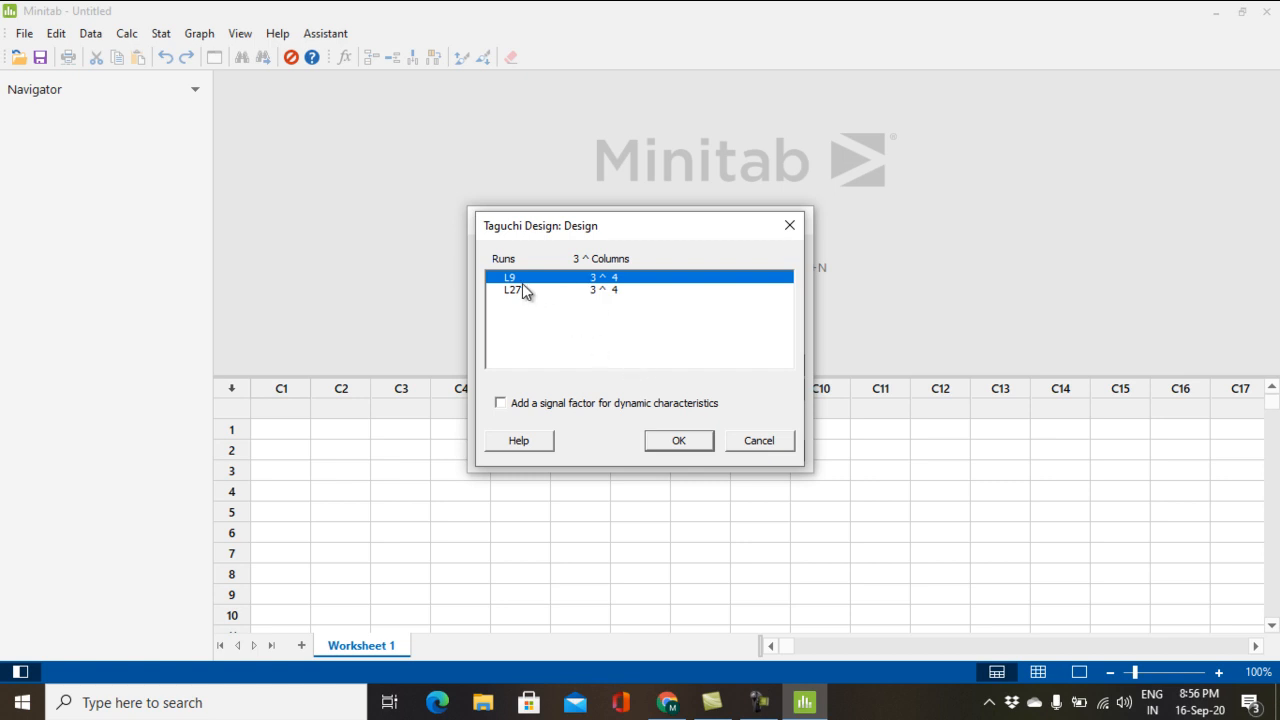
left_click(677, 442)
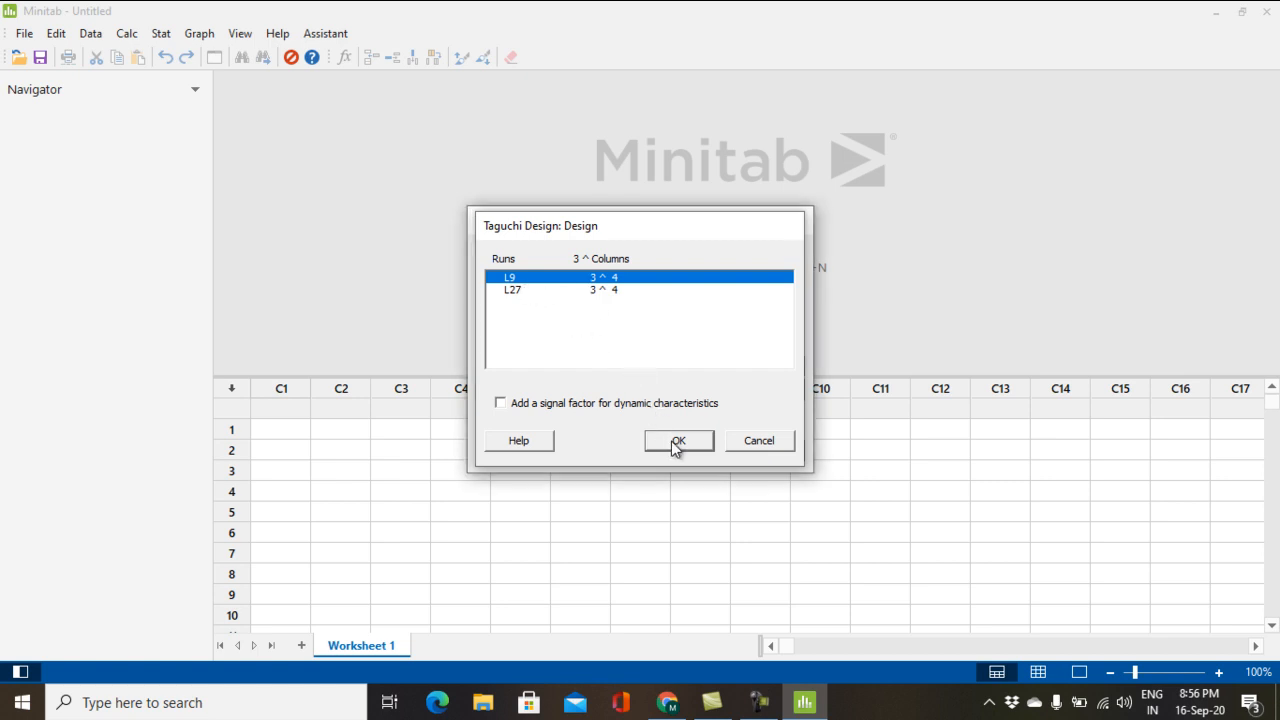
Name the four design factors Current, Root Gap, Electrode Dia and Preheat Temp.
left_click(786, 397)
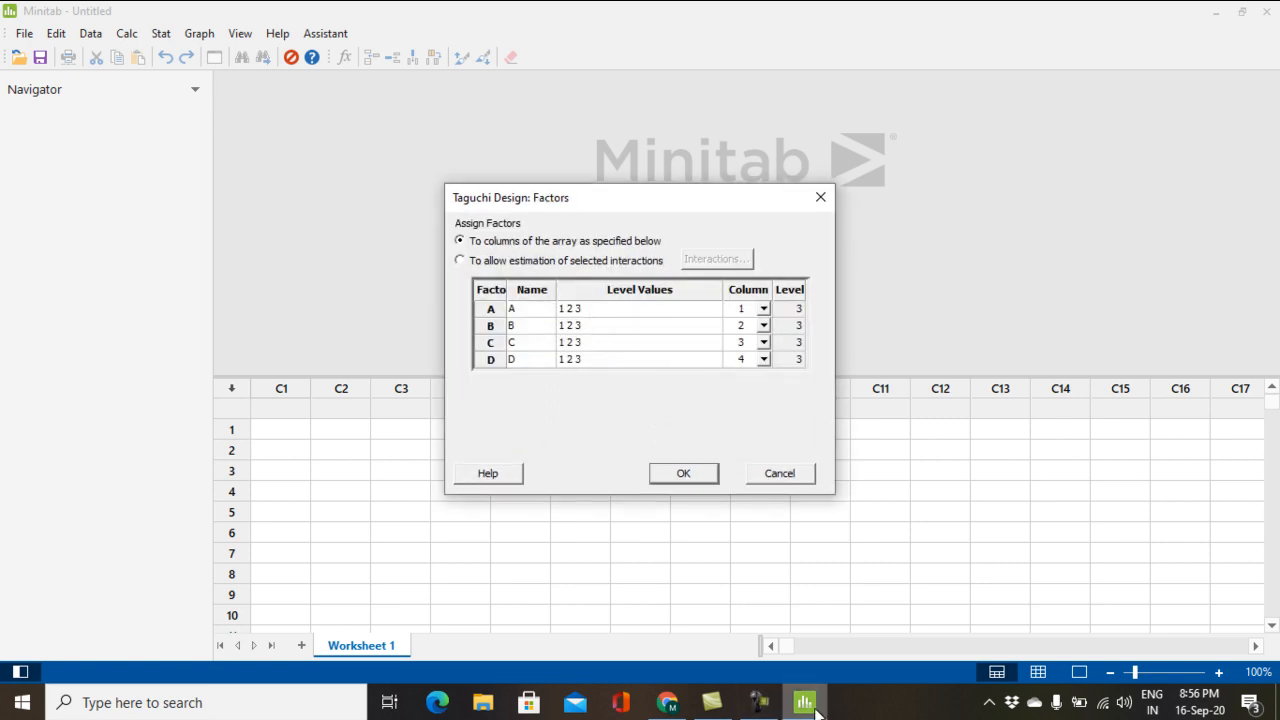
left_click(765, 705)
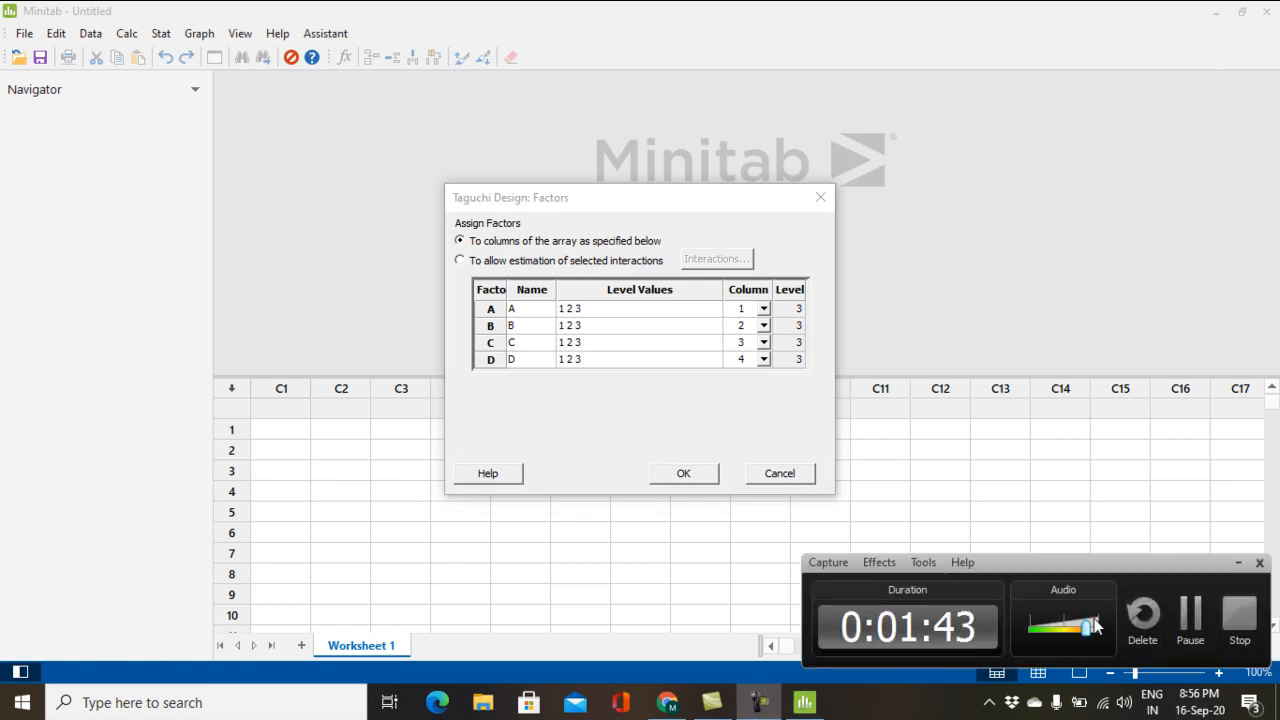
left_click(1190, 618)
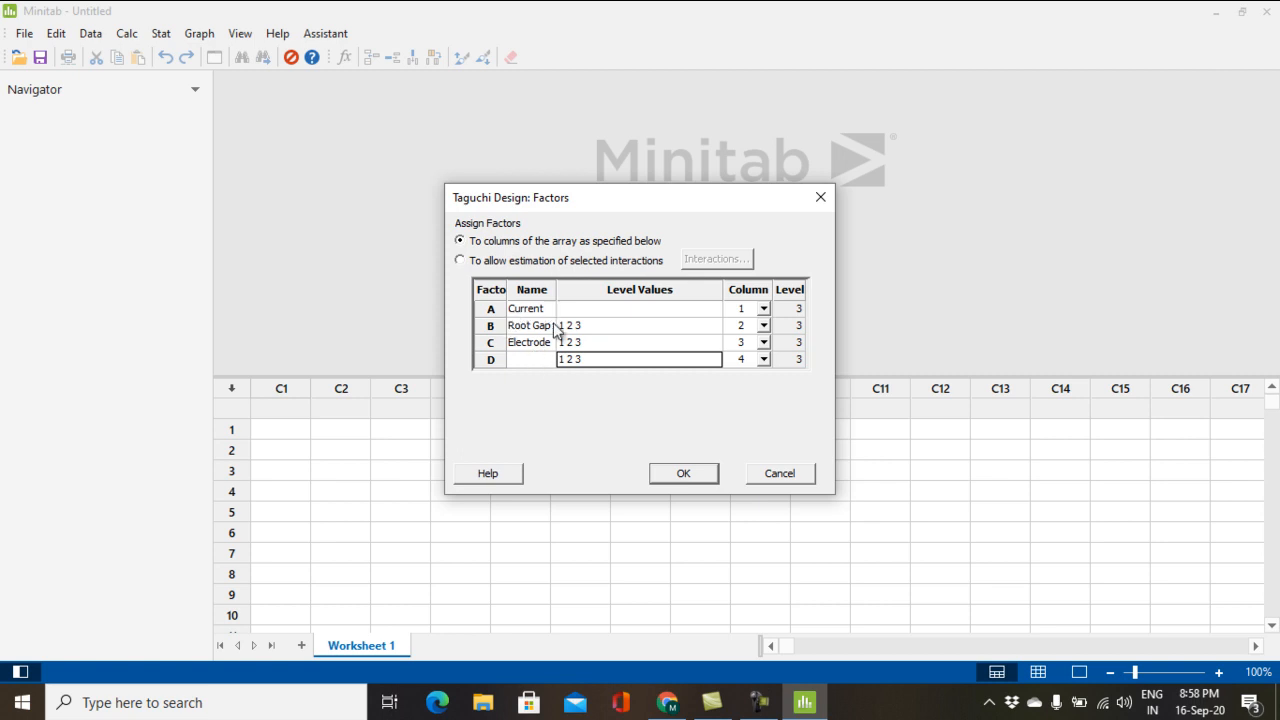
left_click(537, 361)
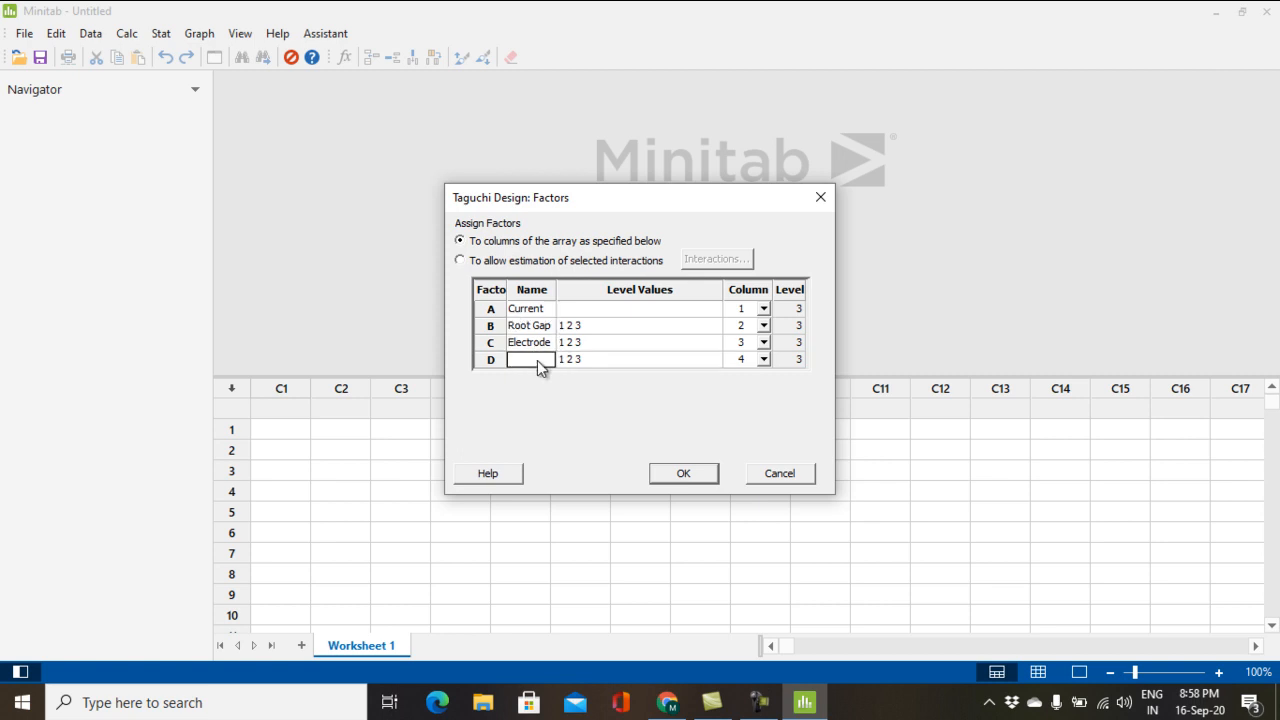
type("p")
key("BackSpace")
type("P Temp")
Set the level values to 100 120 140 for Current, 2 3 4 for Root Gap, 2.6 3.2 4 for Electrode Dia and 75 100 125 for Preheat Temp.
left_click(579, 310)
type("100 120 140")
left_click(565, 328)
type("2")
left_click(763, 702)
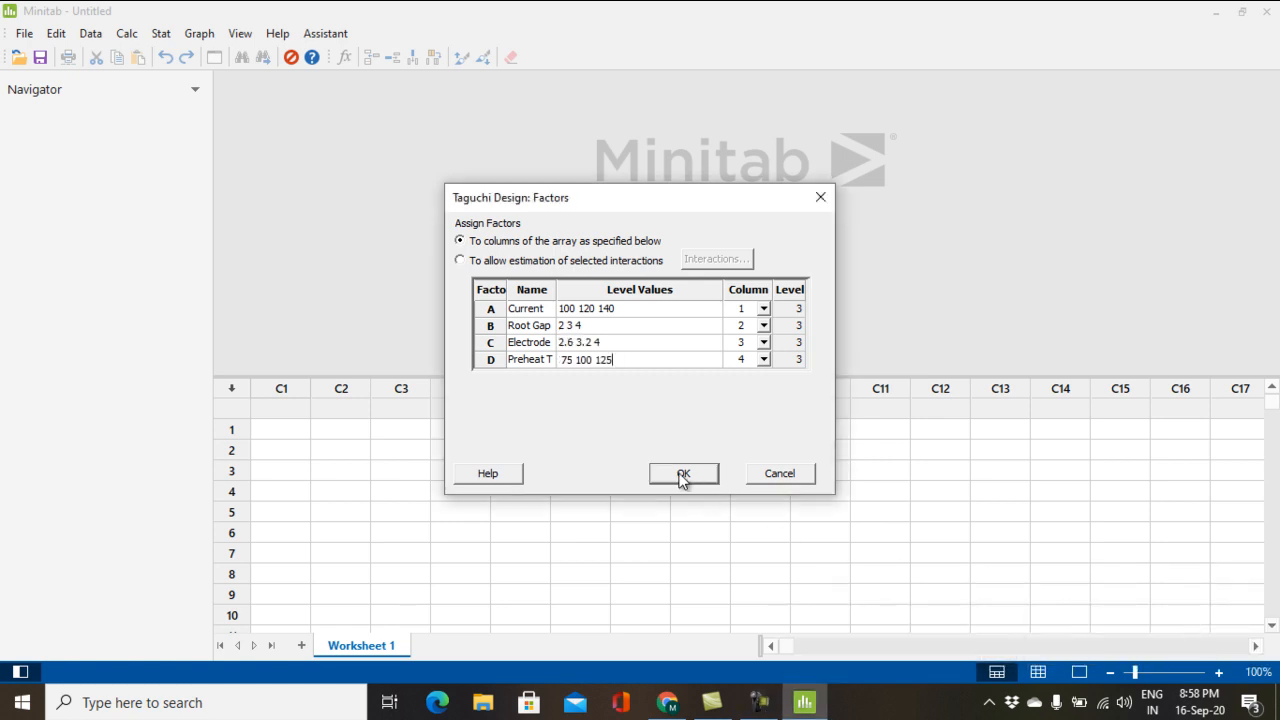
left_click(684, 474)
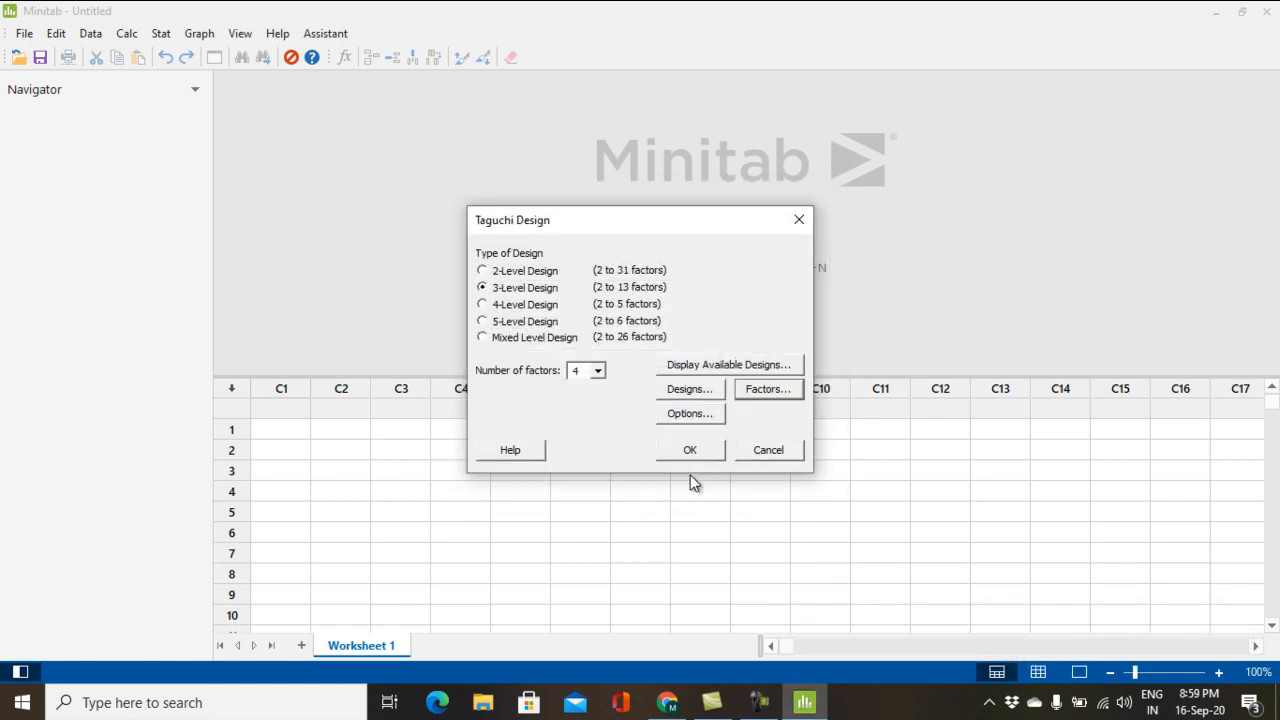
Check the design options and generate the Taguchi design in the worksheet.
left_click(692, 416)
left_click(679, 385)
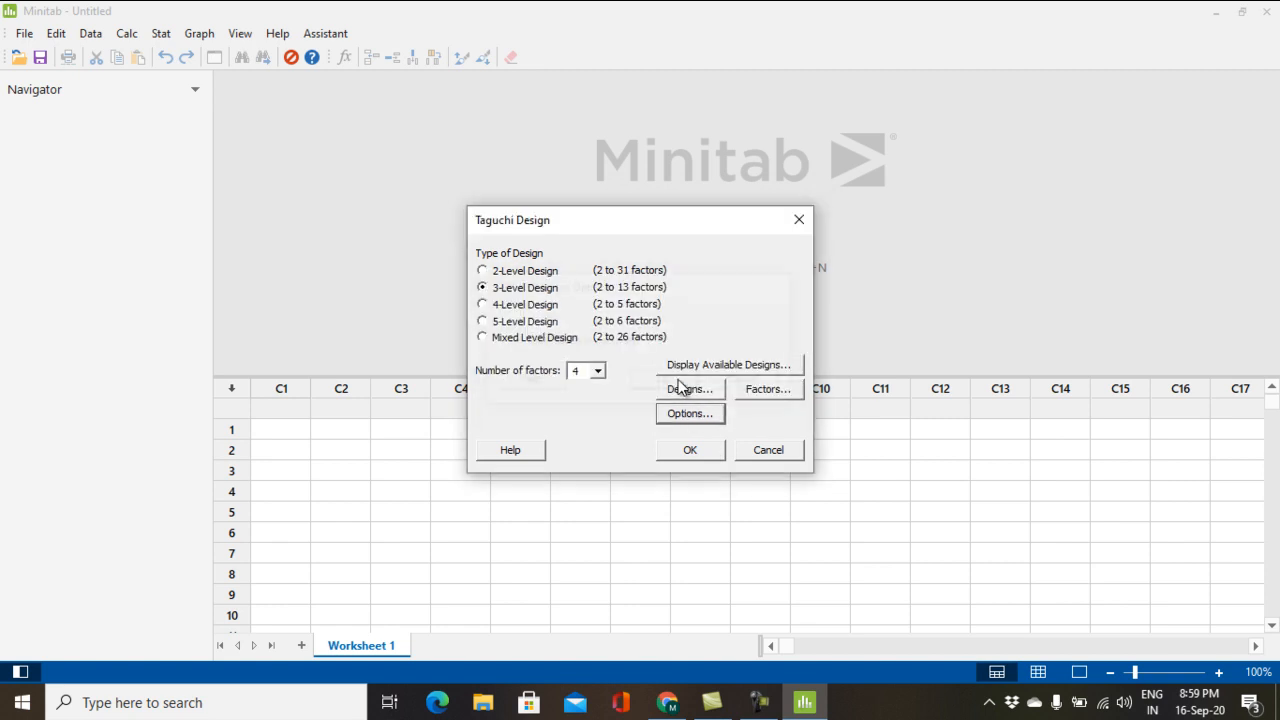
left_click(690, 450)
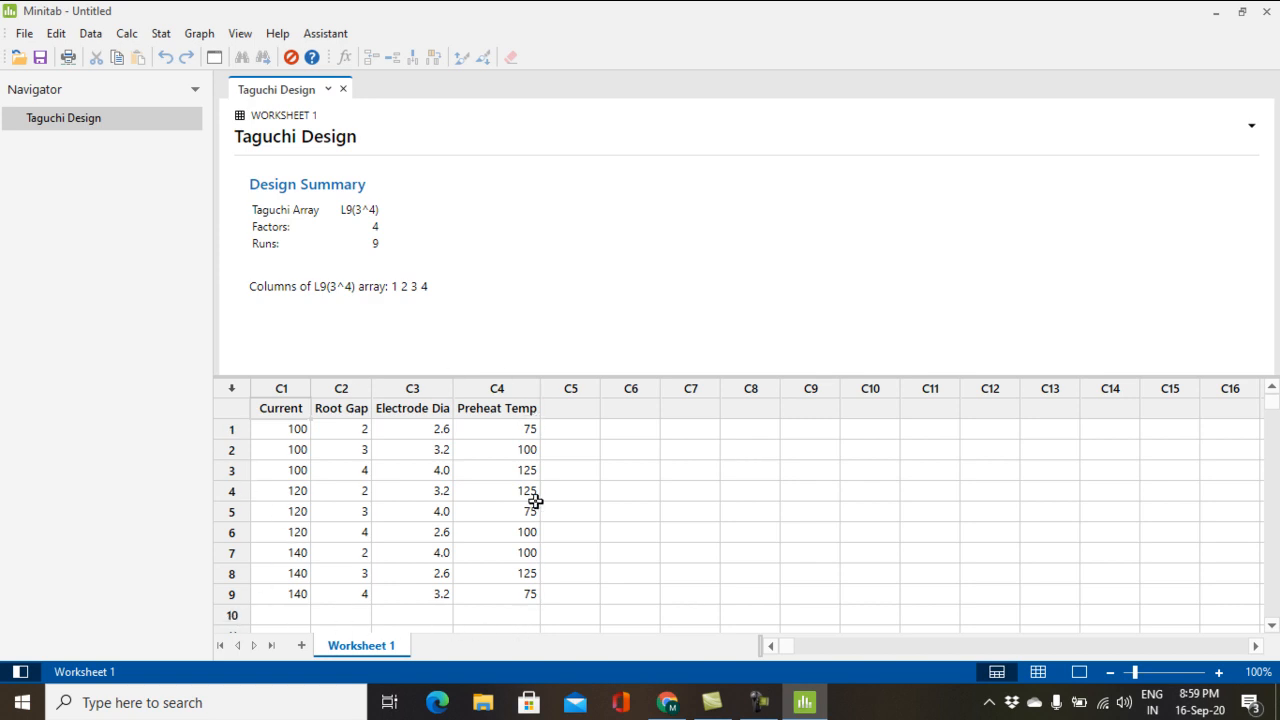
Start a second 3-level Taguchi design with 4 factors, using the L9 (3^4) array.
left_click(161, 38)
mouse_move(279, 122)
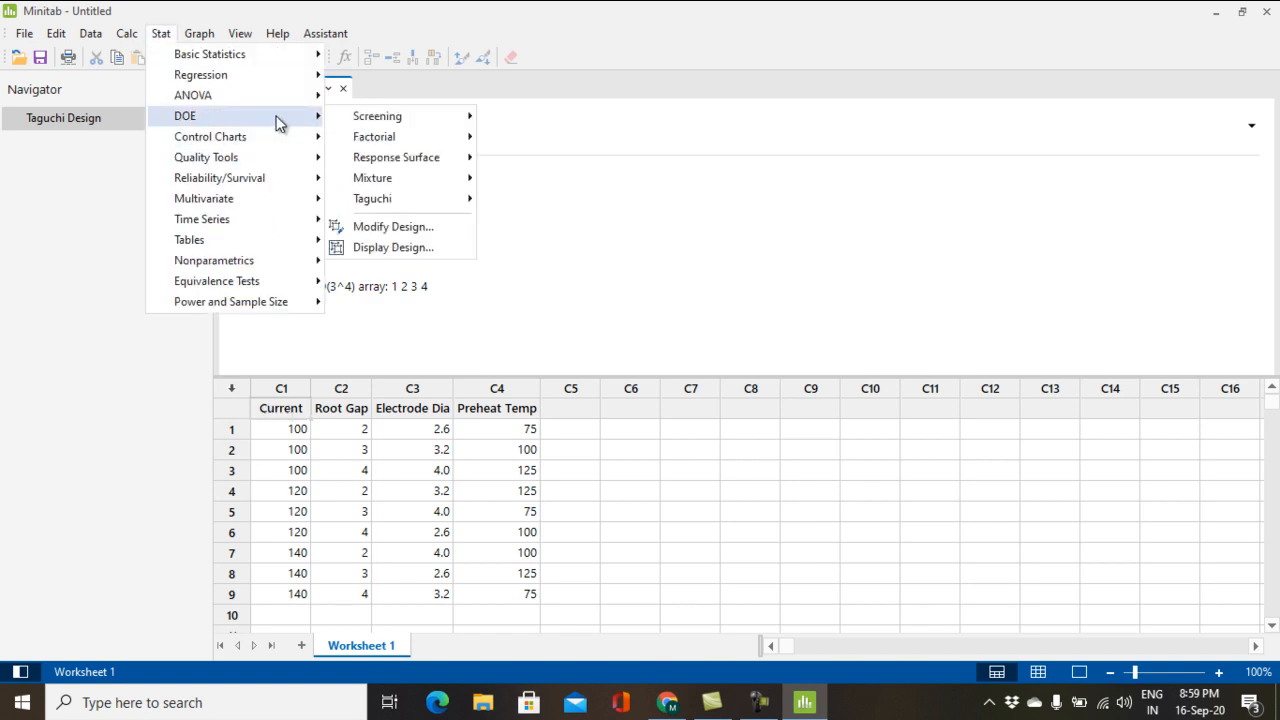
mouse_move(478, 203)
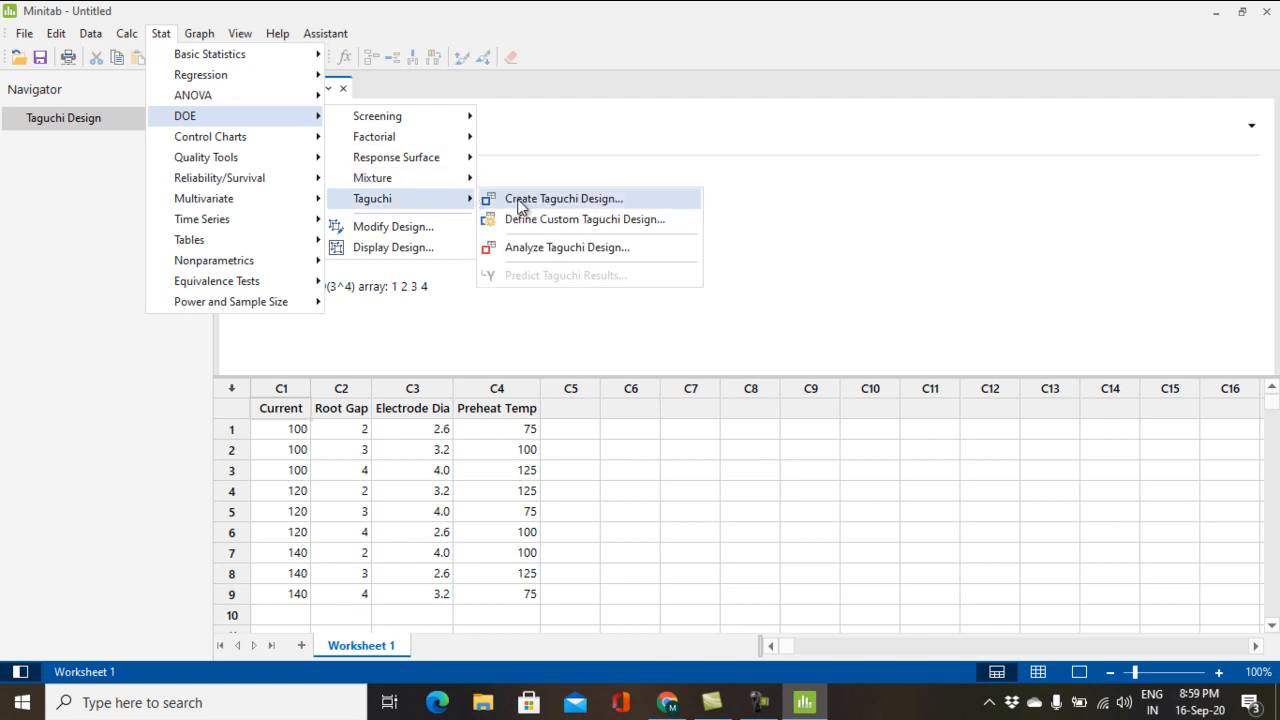
left_click(598, 199)
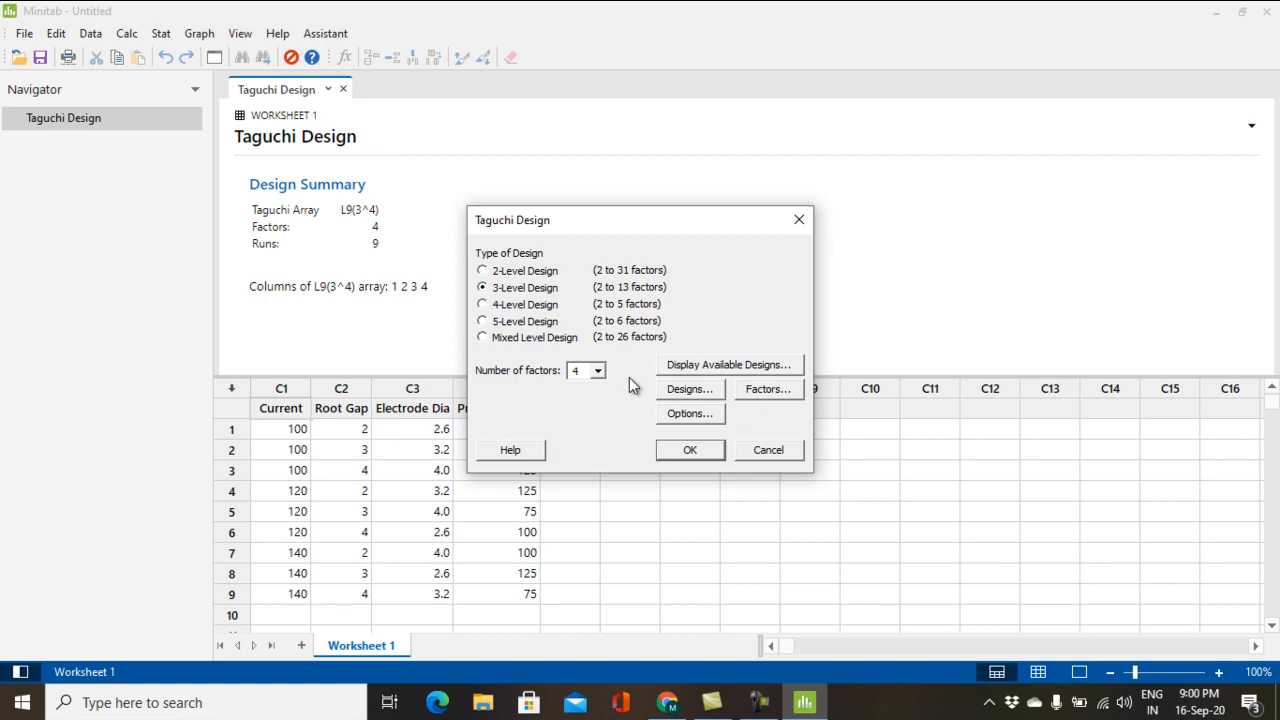
left_click(697, 397)
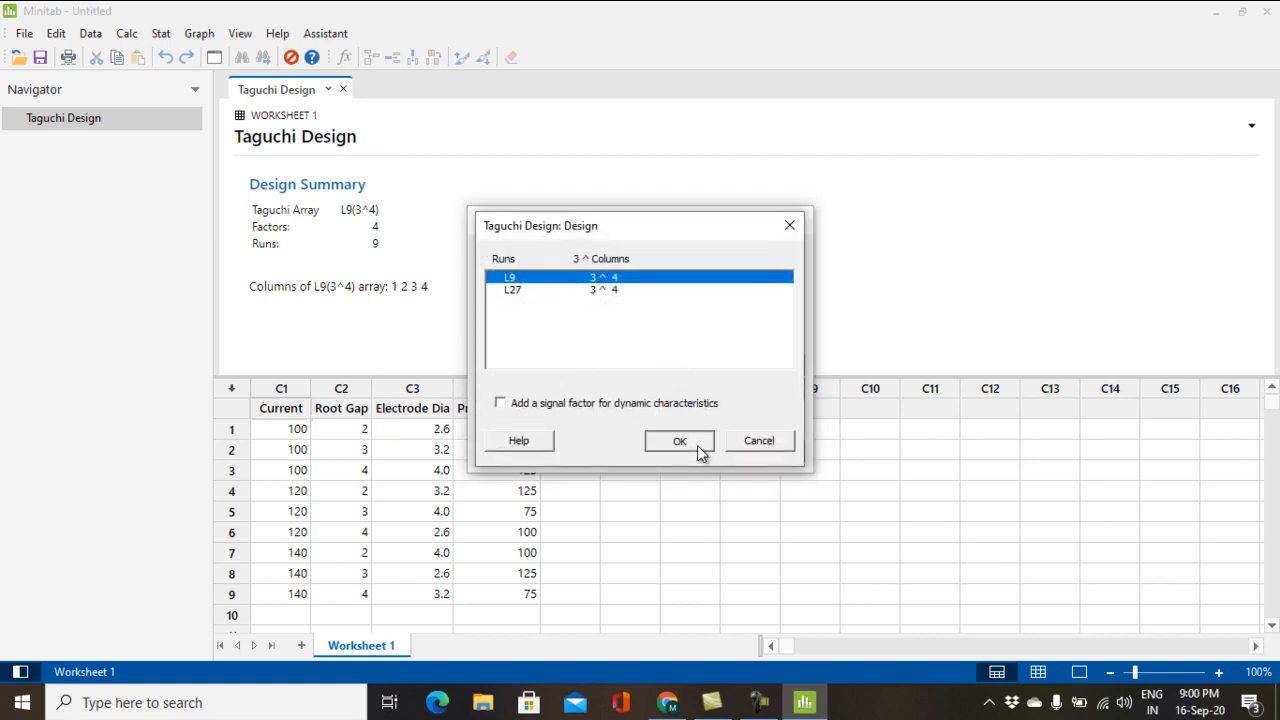
left_click(697, 445)
Name the factors Current, Root gap, Electrode Dia and Preheat Temp, keep the default levels 1 2 3, and generate the second design.
left_click(788, 399)
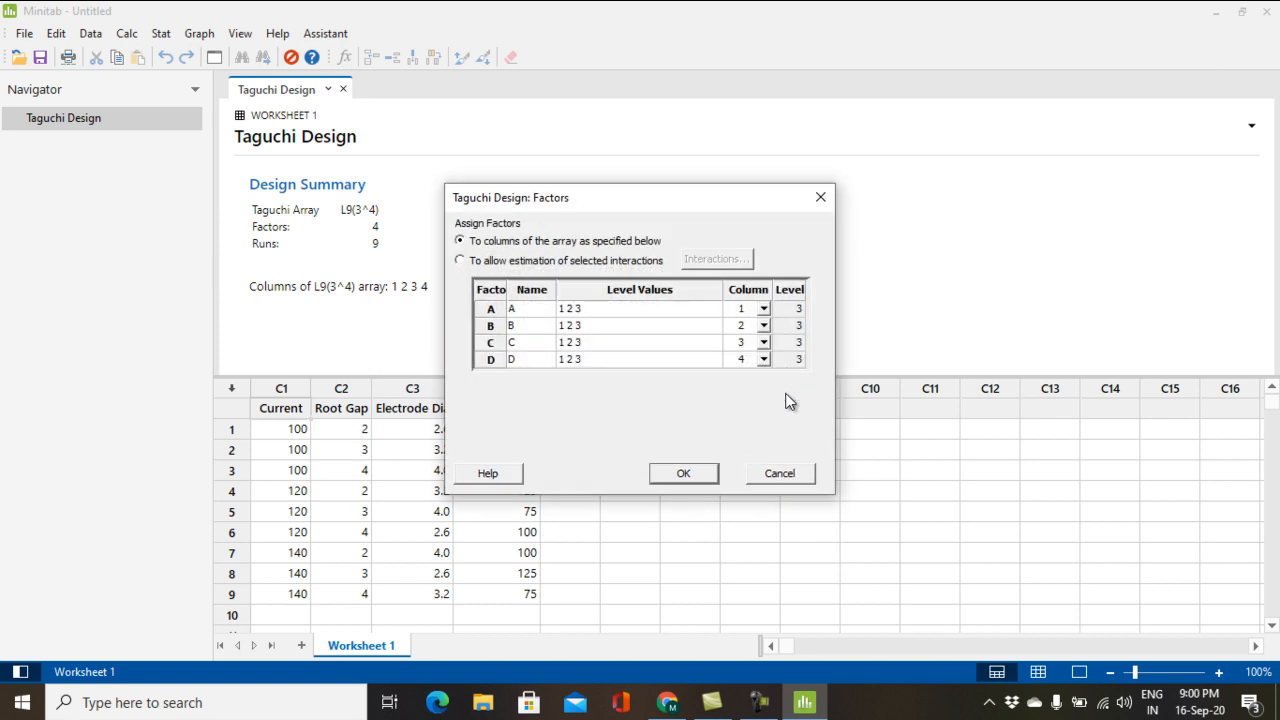
left_click(533, 315)
type("Current")
key("Down")
type("Root gap")
left_click(541, 346)
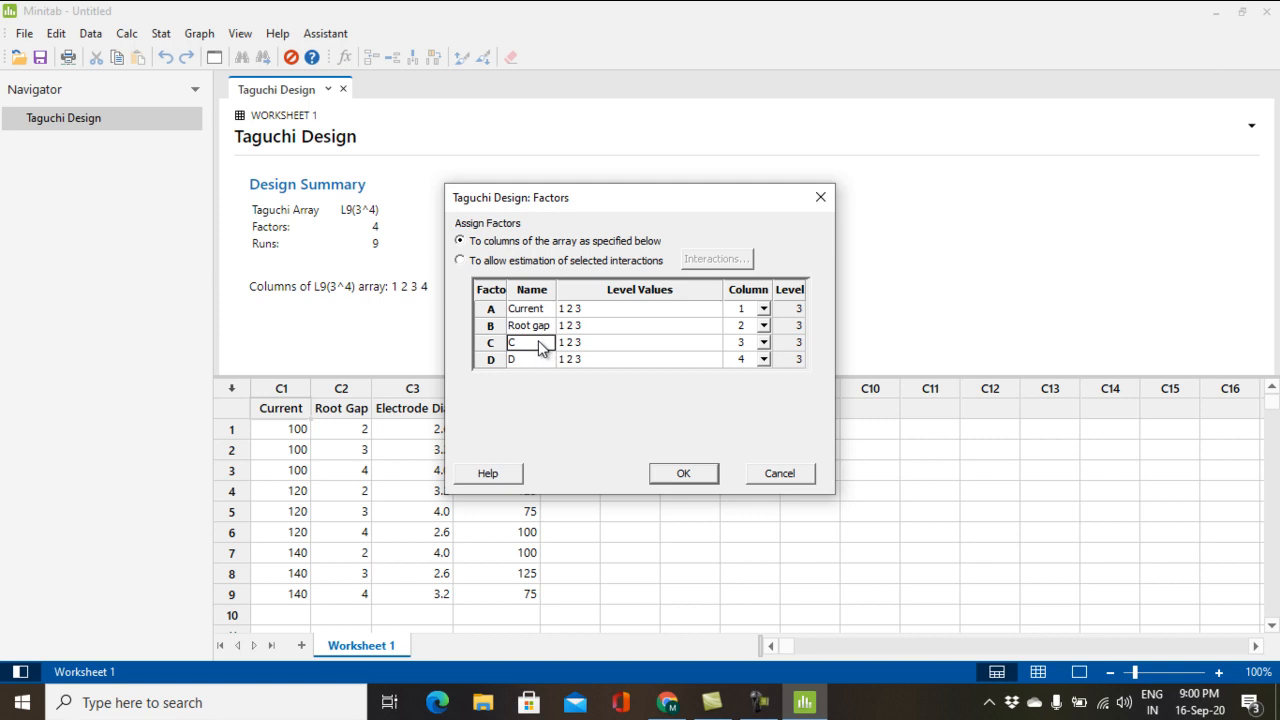
type("Electrode")
type(" Dia")
type("Prehe")
type("at ")
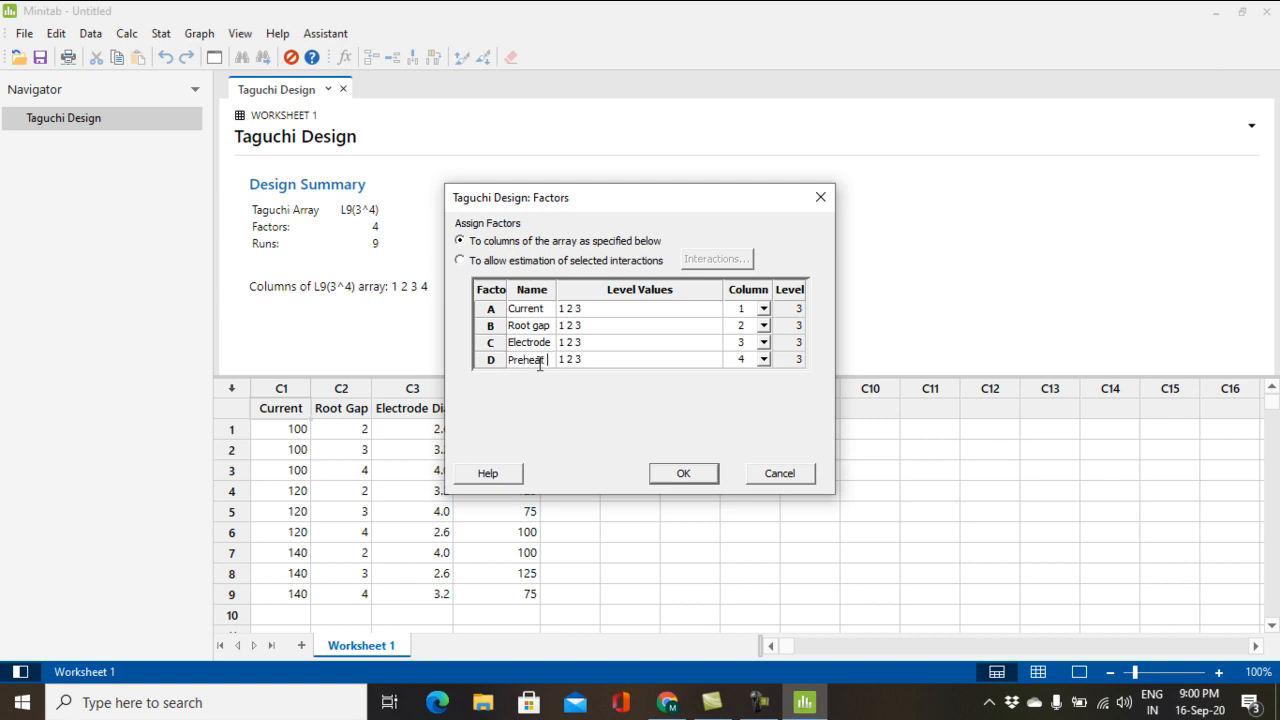
type("Temp")
left_click(684, 474)
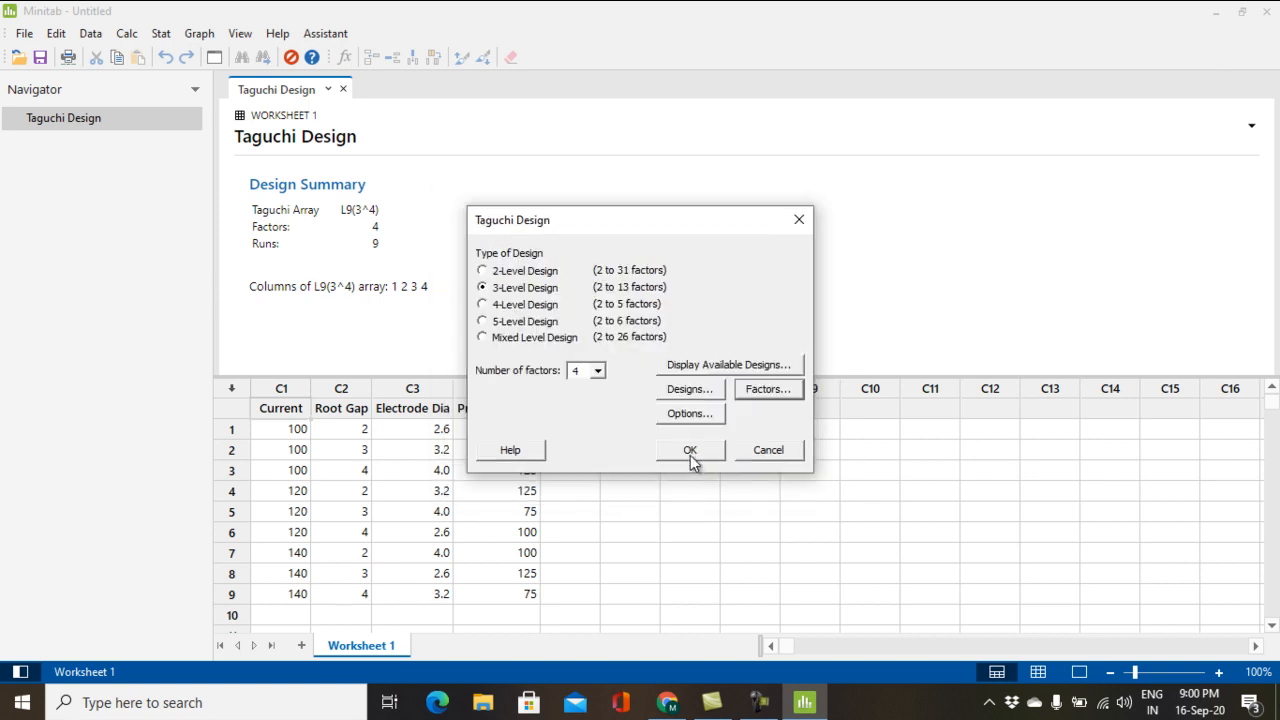
left_click(690, 451)
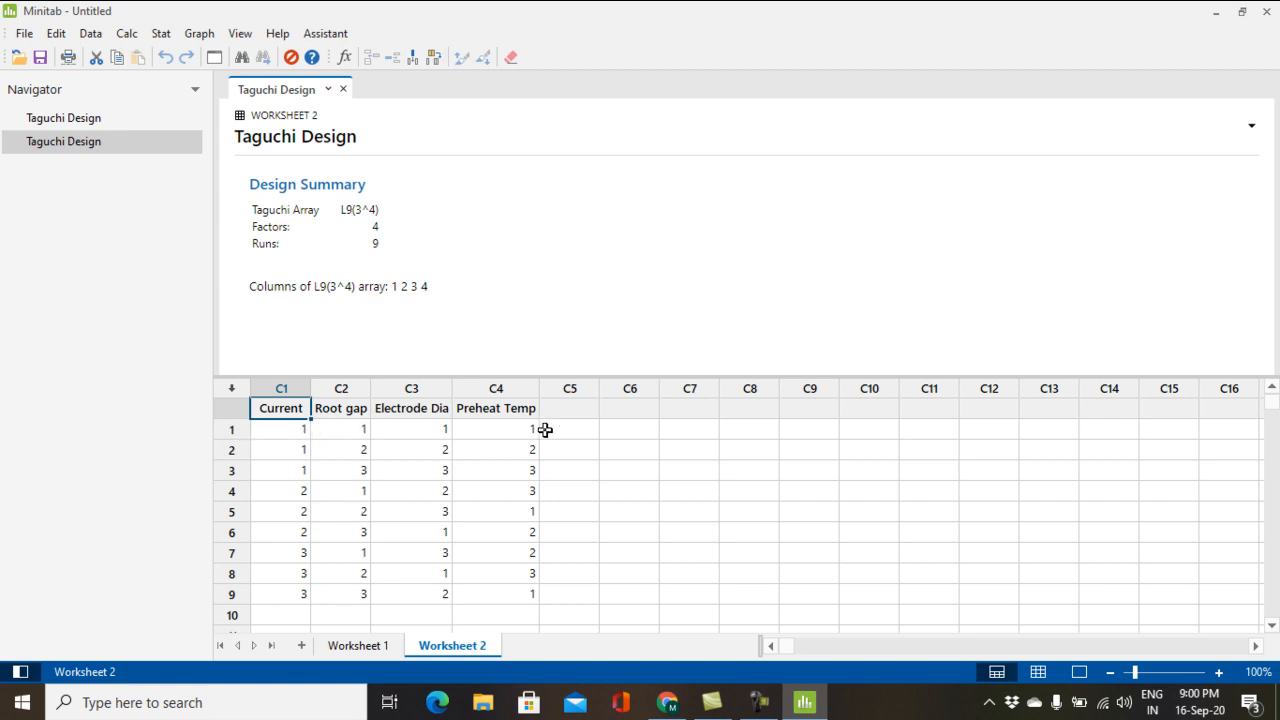
Compare the two Taguchi design outputs and the run tables in Worksheet 1 and Worksheet 2.
left_click(97, 120)
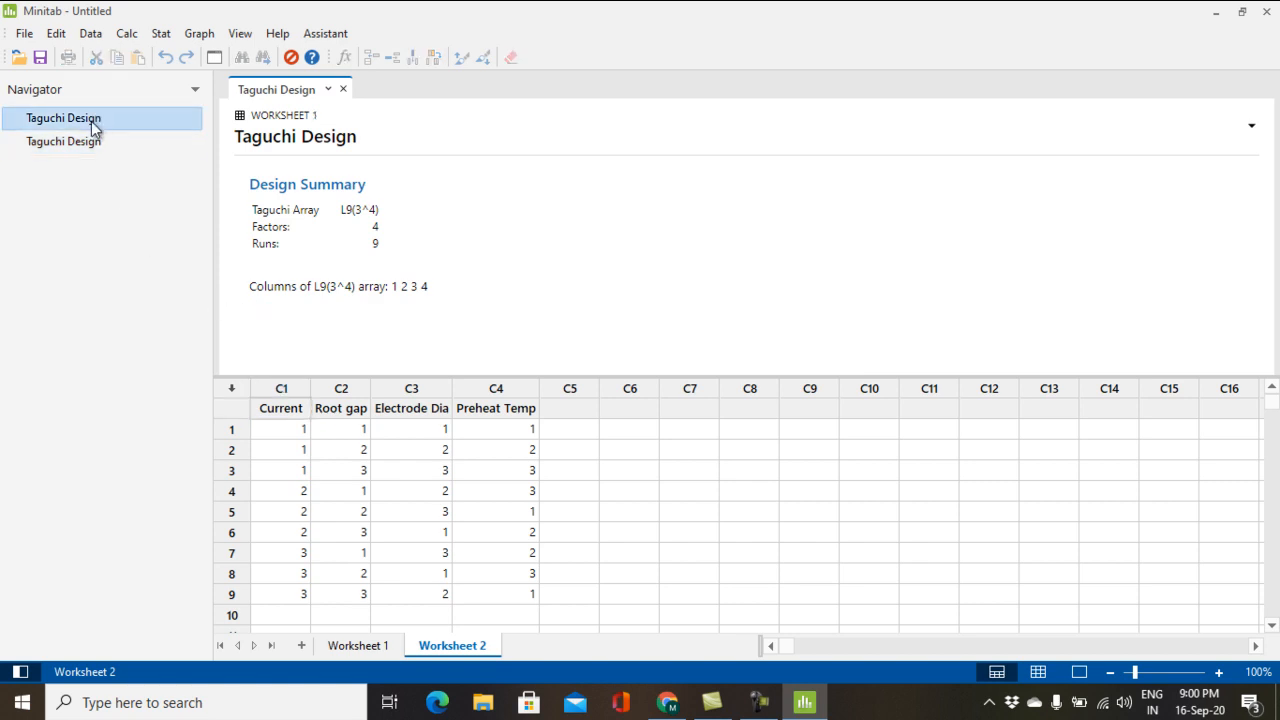
left_click(86, 148)
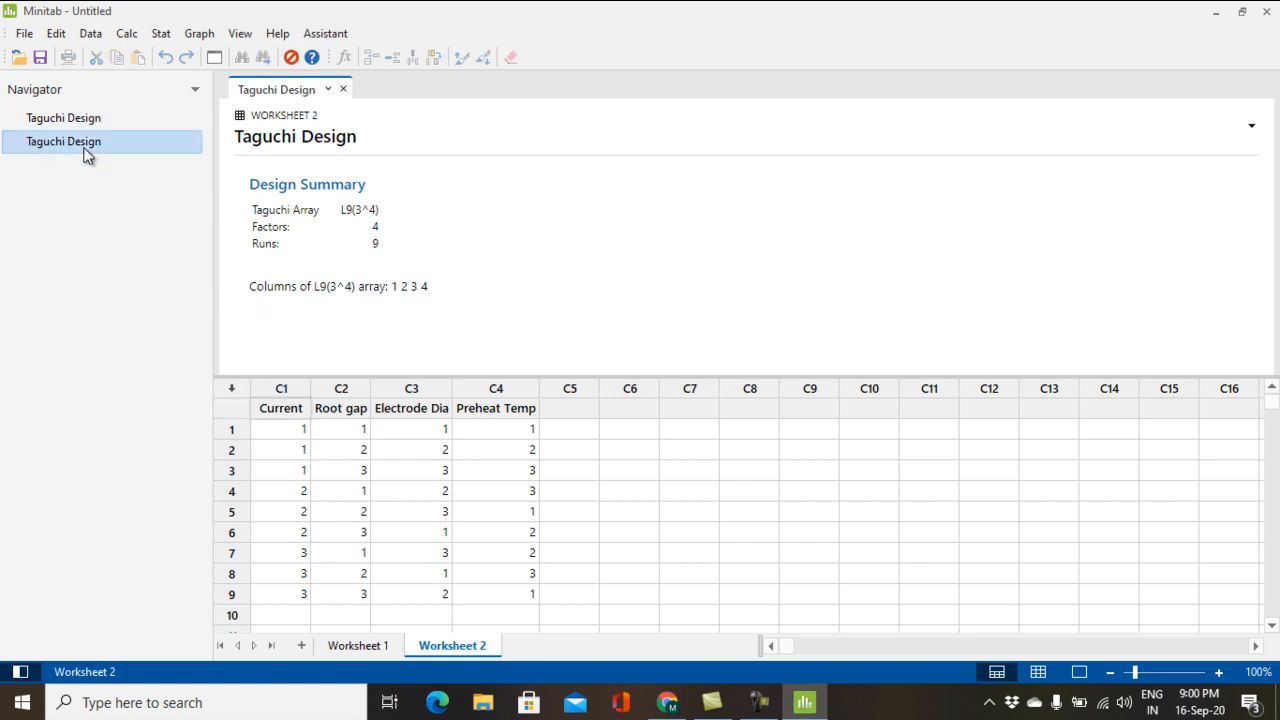
left_click(366, 648)
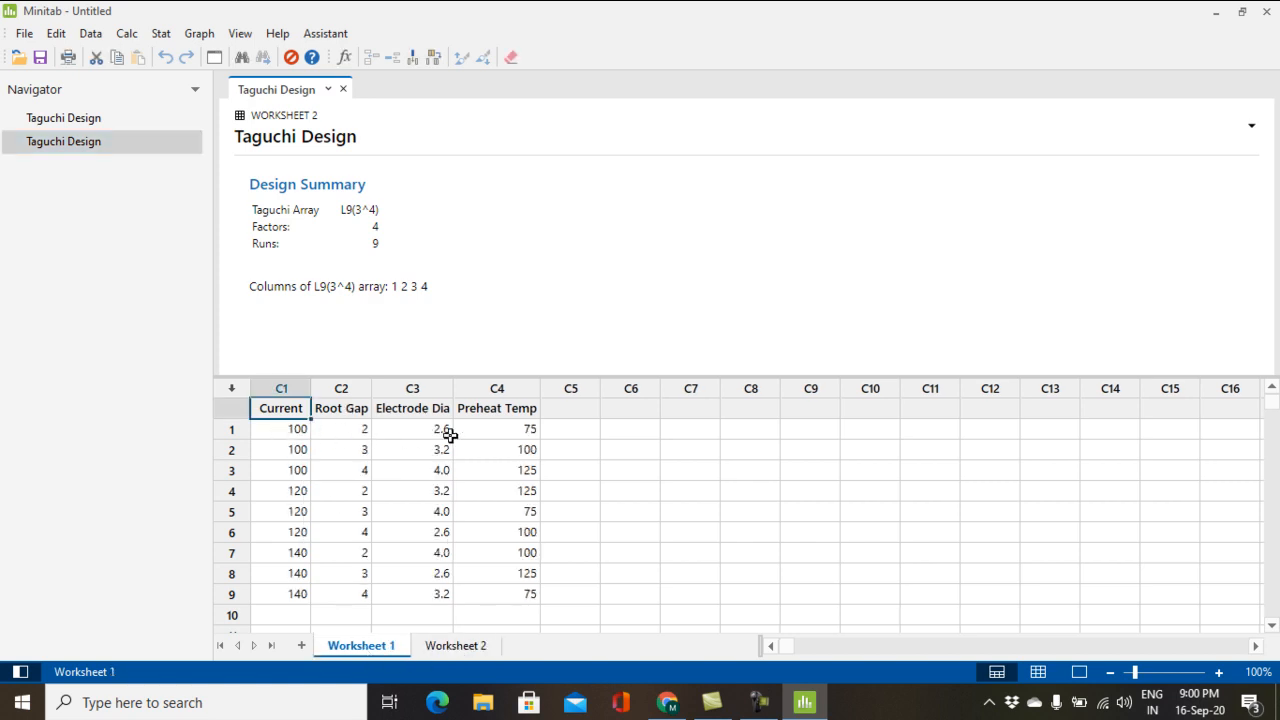
left_click(474, 648)
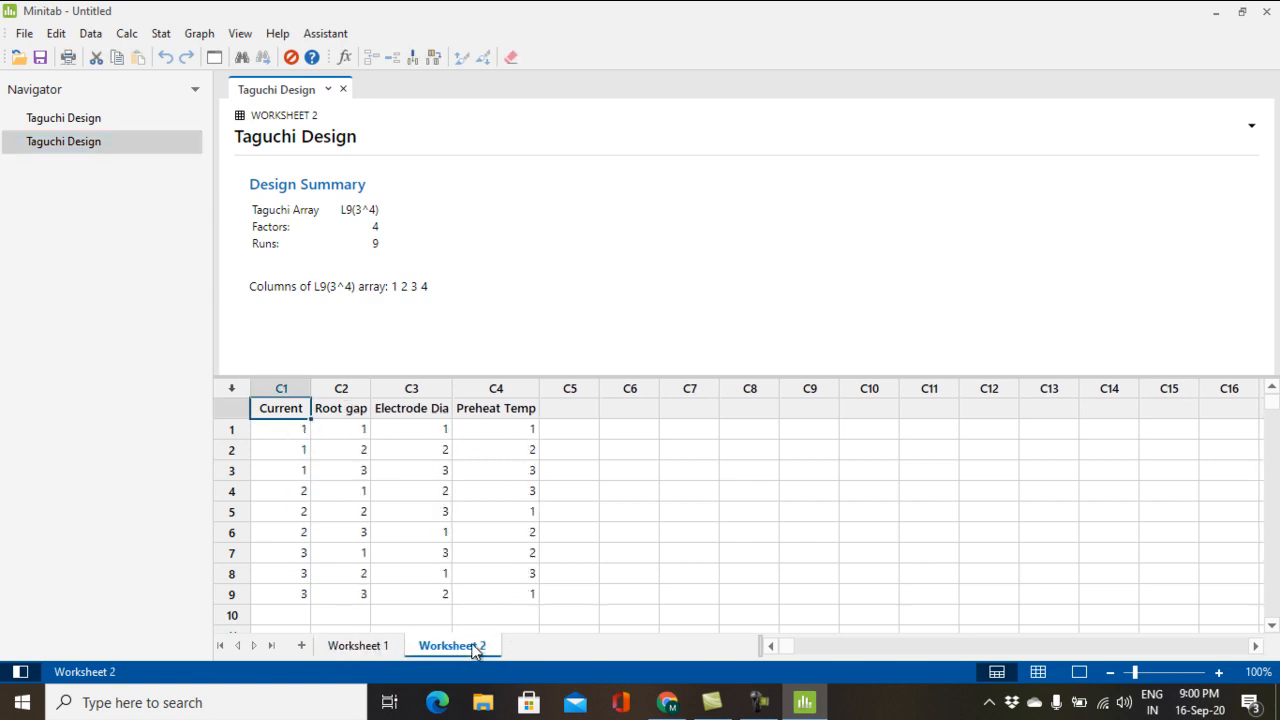